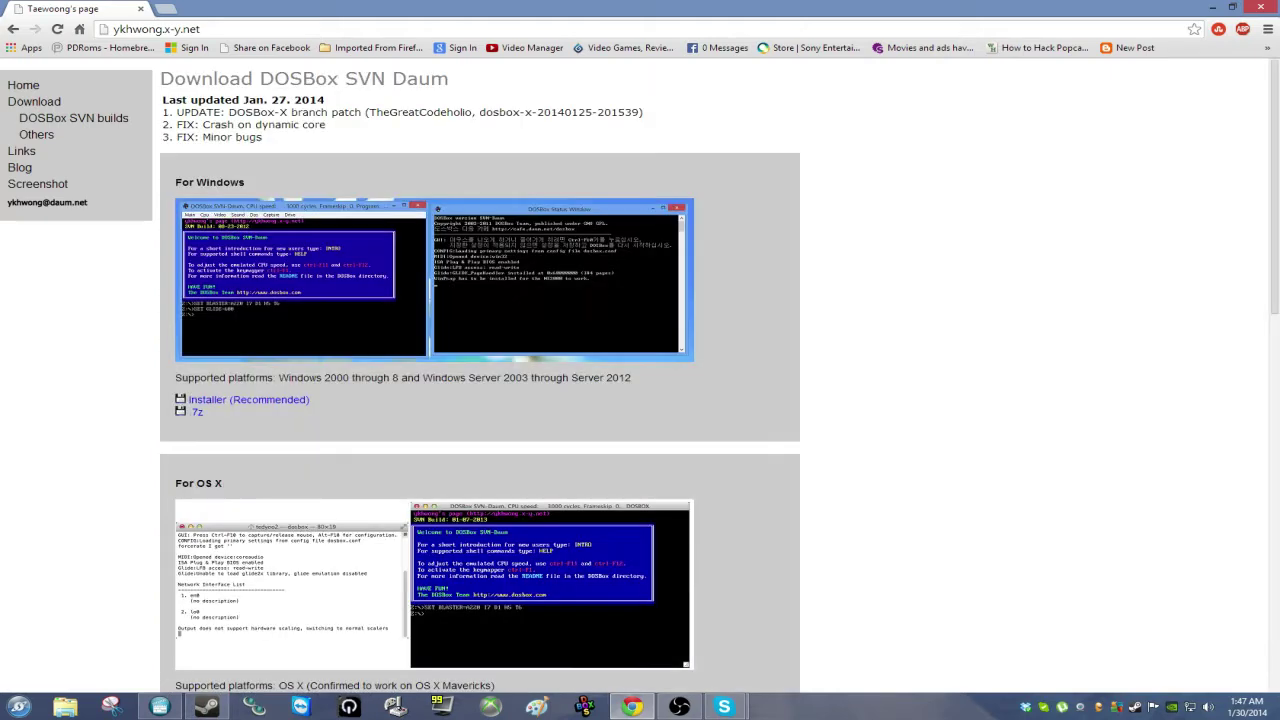
# Step: Scroll down the DOSBox SVN-Daum download page toward the installer download
pyautogui.scroll(-1, 480, 380)
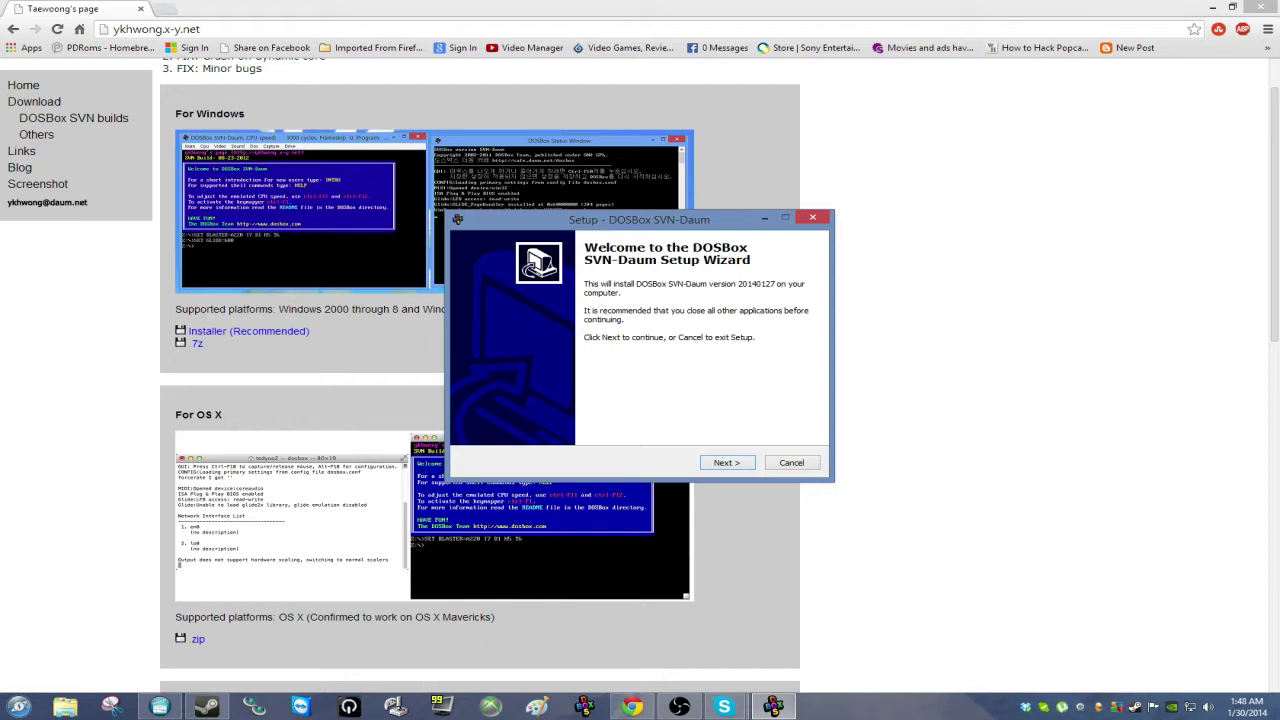
# Step: Accept the DOSBox SVN-Daum licence agreement and continue through setup
pyautogui.press('Return')
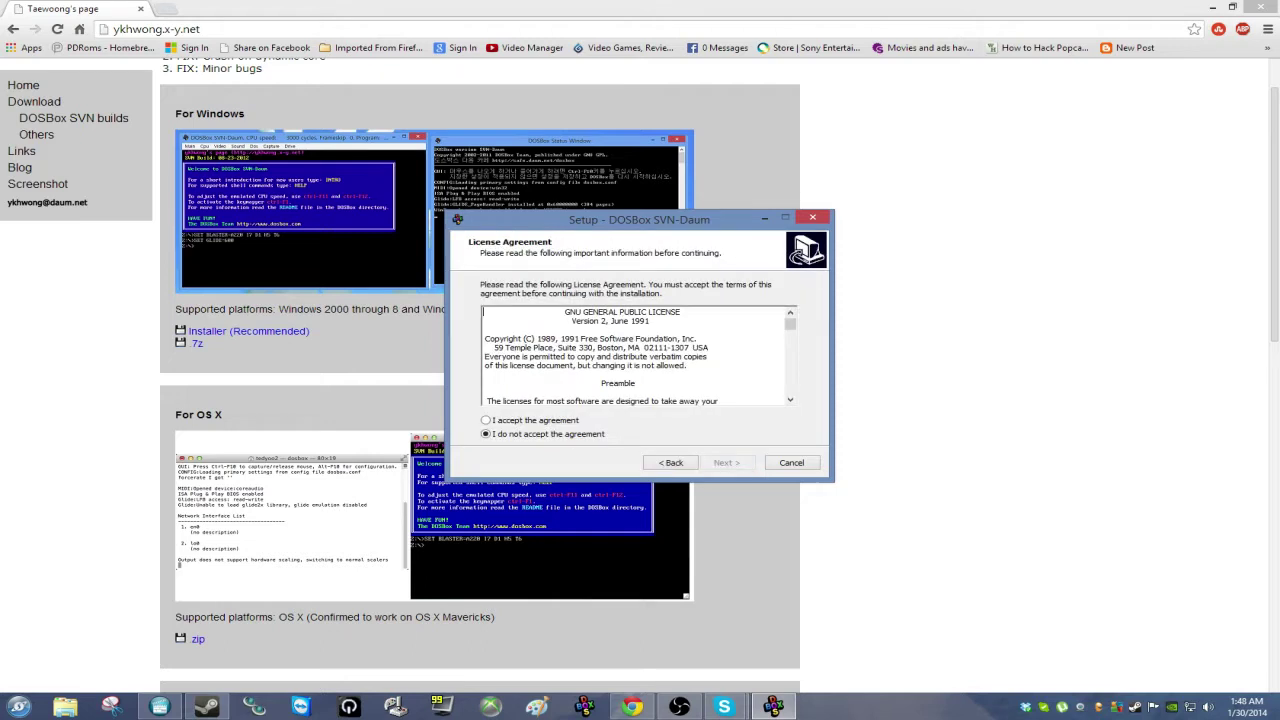
pyautogui.press('Up')
pyautogui.press('Return')
pyautogui.press('Return')
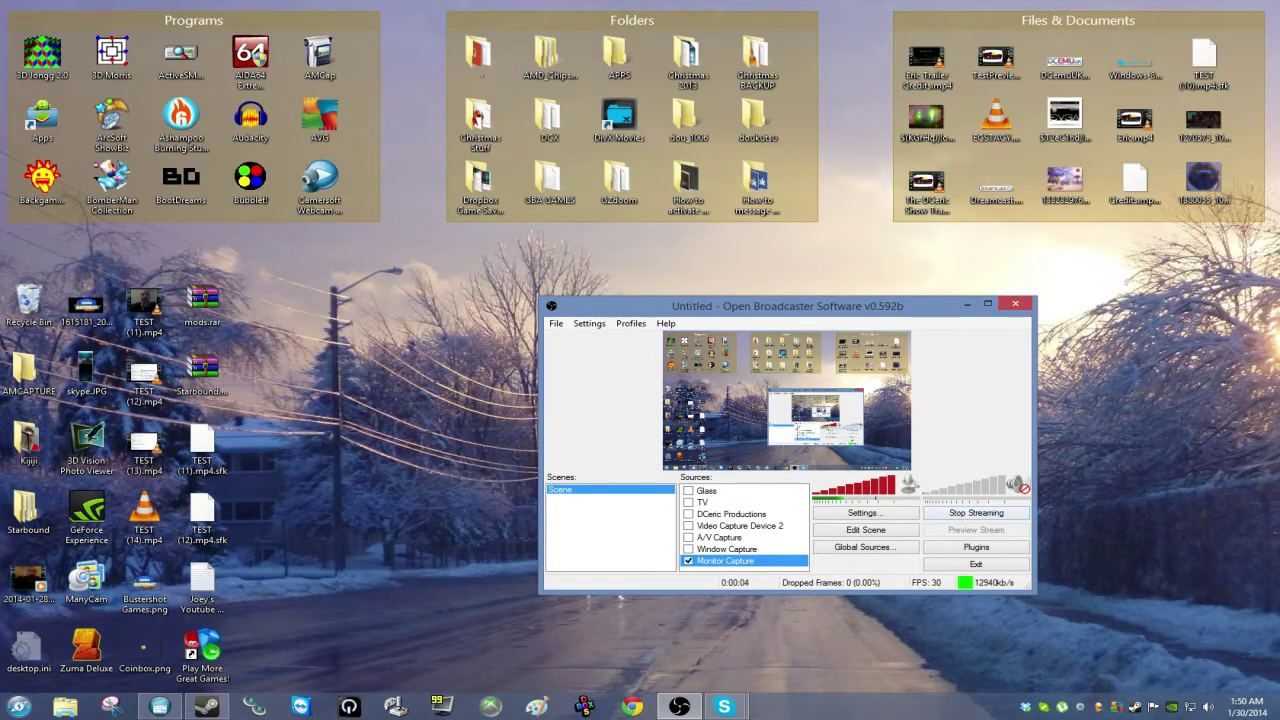
# Step: Run the 'Run DOSBox configuration' shortcut from the DOSBox SVN Daum program folder
pyautogui.press('super')
pyautogui.press('Up')
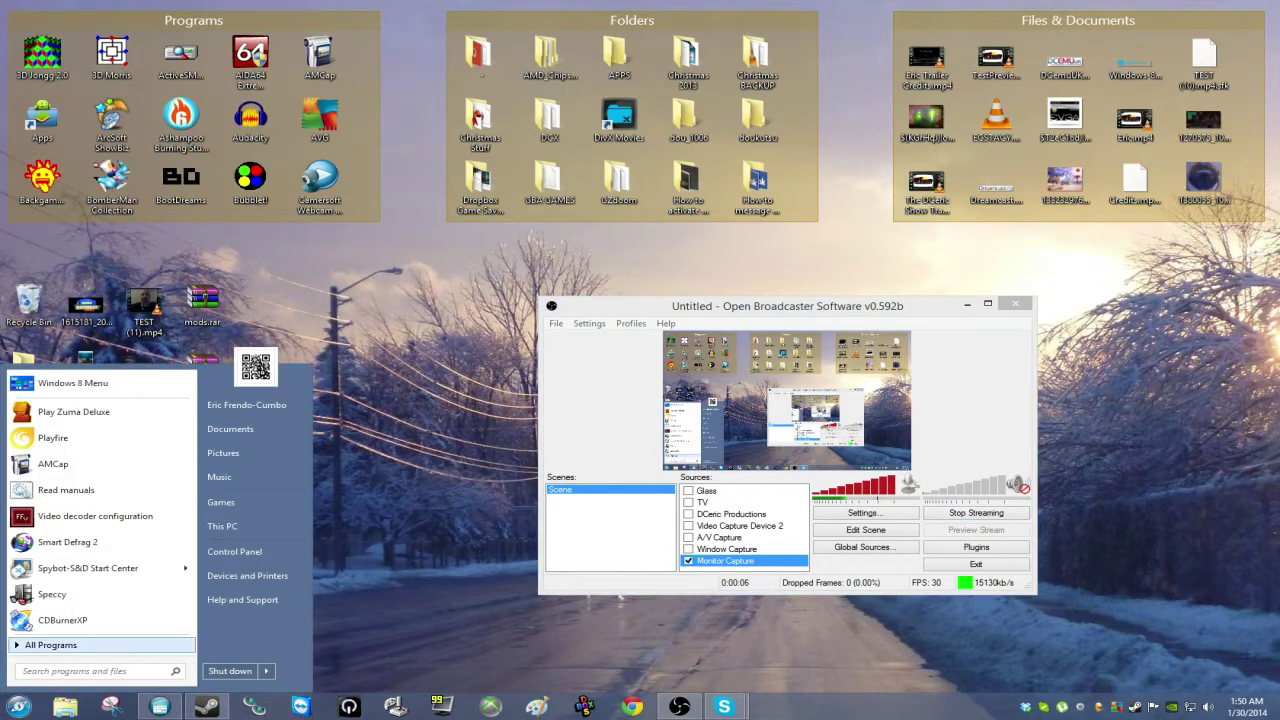
pyautogui.press('Return')
pyautogui.press('Down')
pyautogui.press('Down')
pyautogui.press('Down')
pyautogui.press('Down')
pyautogui.press('Down')
pyautogui.press('Down')
pyautogui.press('Down')
pyautogui.press('Down')
pyautogui.press('Down')
pyautogui.press('Down')
pyautogui.press('Down')
pyautogui.press('Down')
pyautogui.press('Down')
pyautogui.press('Down')
pyautogui.press('Down')
pyautogui.press('Down')
pyautogui.press('Down')
pyautogui.press('Down')
pyautogui.press('Down')
pyautogui.press('Down')
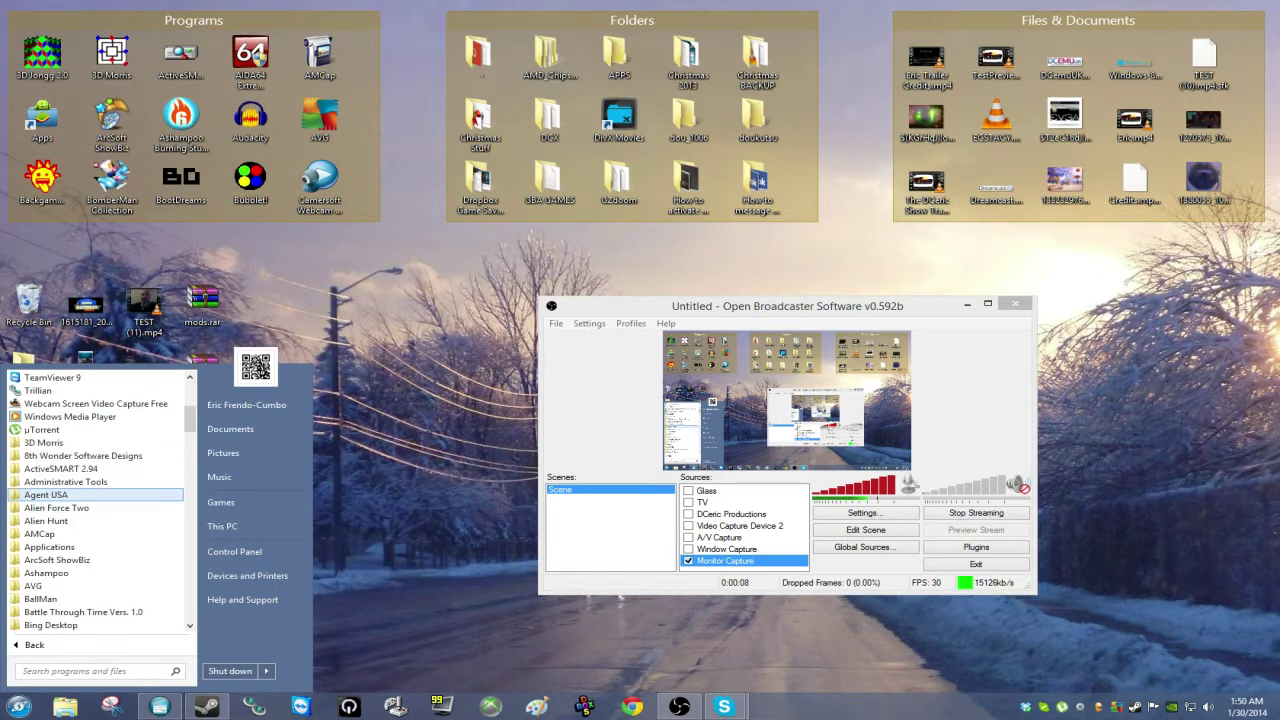
pyautogui.press('Down')
pyautogui.press('Down')
pyautogui.press('Down')
pyautogui.press('Down')
pyautogui.press('Down')
pyautogui.press('Down')
pyautogui.press('Down')
pyautogui.press('Down')
pyautogui.press('Down')
pyautogui.press('Down')
pyautogui.press('Down')
pyautogui.press('Down')
pyautogui.press('Down')
pyautogui.press('Down')
pyautogui.press('Down')
pyautogui.press('Down')
pyautogui.press('Down')
pyautogui.press('Down')
pyautogui.press('Down')
pyautogui.press('Down')
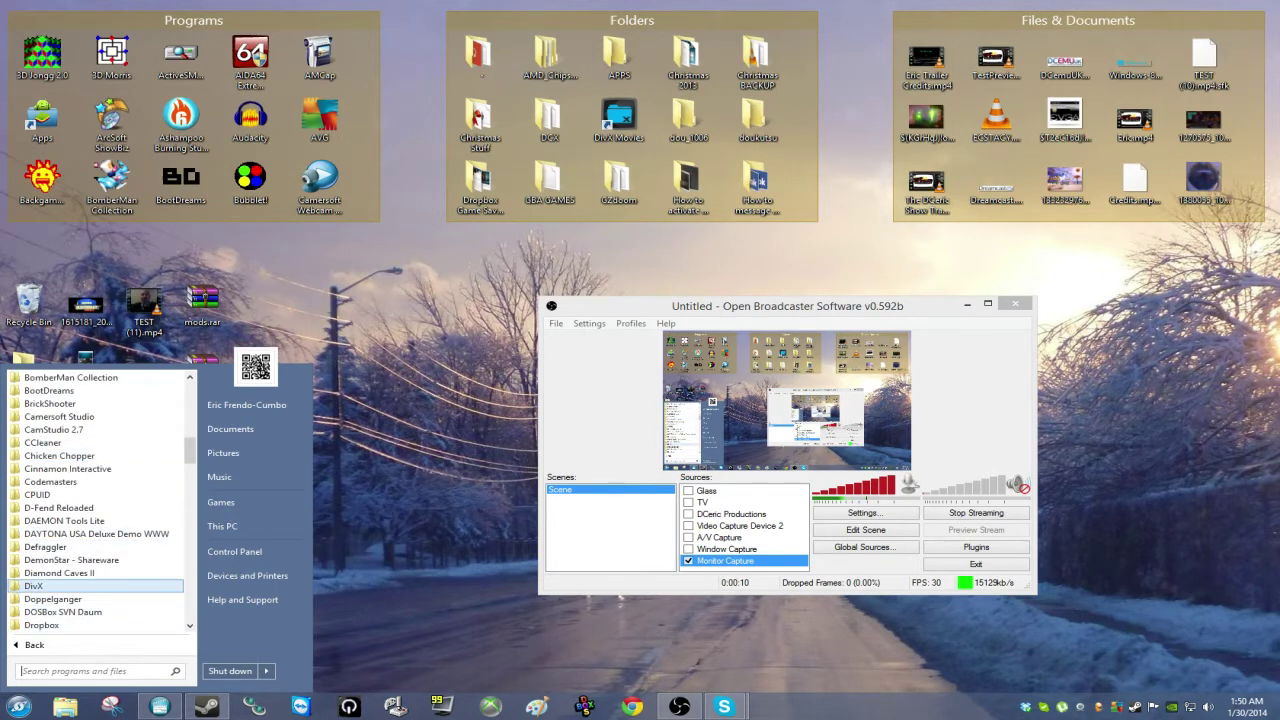
pyautogui.press('Down')
pyautogui.press('Down')
pyautogui.press('Return')
pyautogui.press('Down')
pyautogui.press('Down')
pyautogui.press('Down')
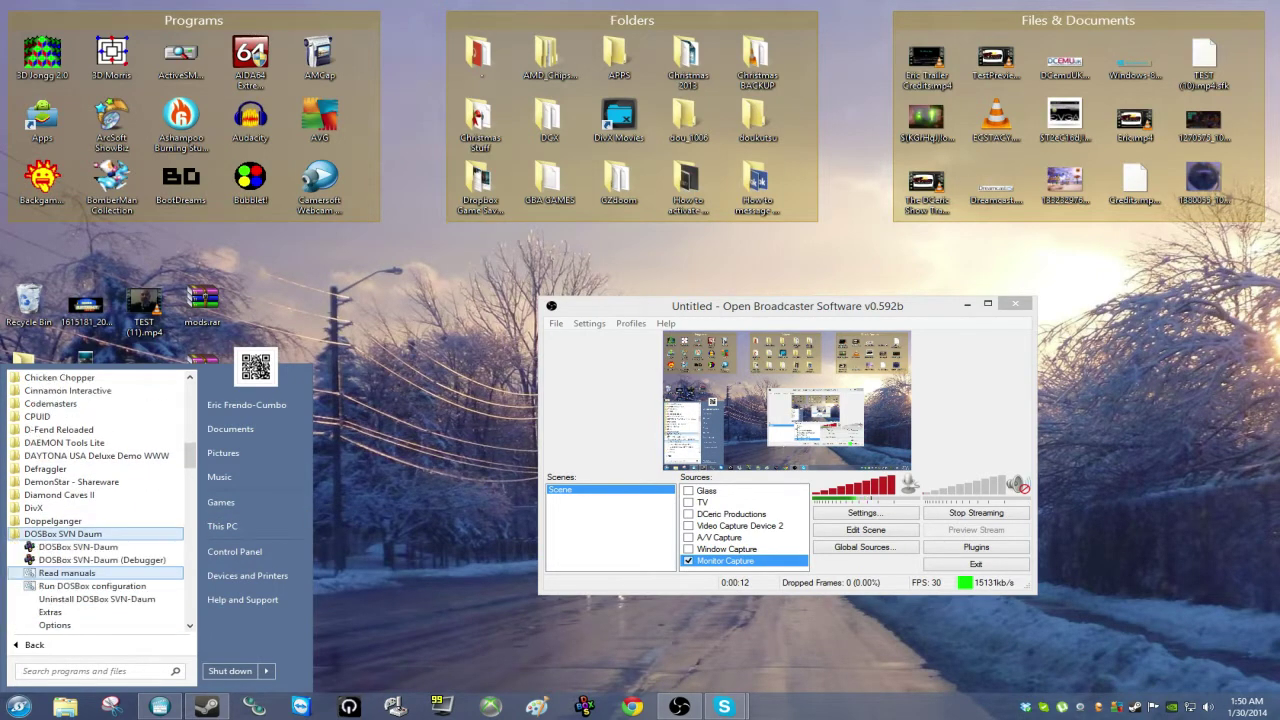
pyautogui.press('Down')
pyautogui.press('Down')
pyautogui.press('Down')
pyautogui.press('Down')
pyautogui.press('Down')
pyautogui.press('Down')
pyautogui.press('Down')
pyautogui.press('Up')
pyautogui.press('Up')
pyautogui.press('Up')
pyautogui.press('Up')
pyautogui.press('Up')
pyautogui.press('Up')
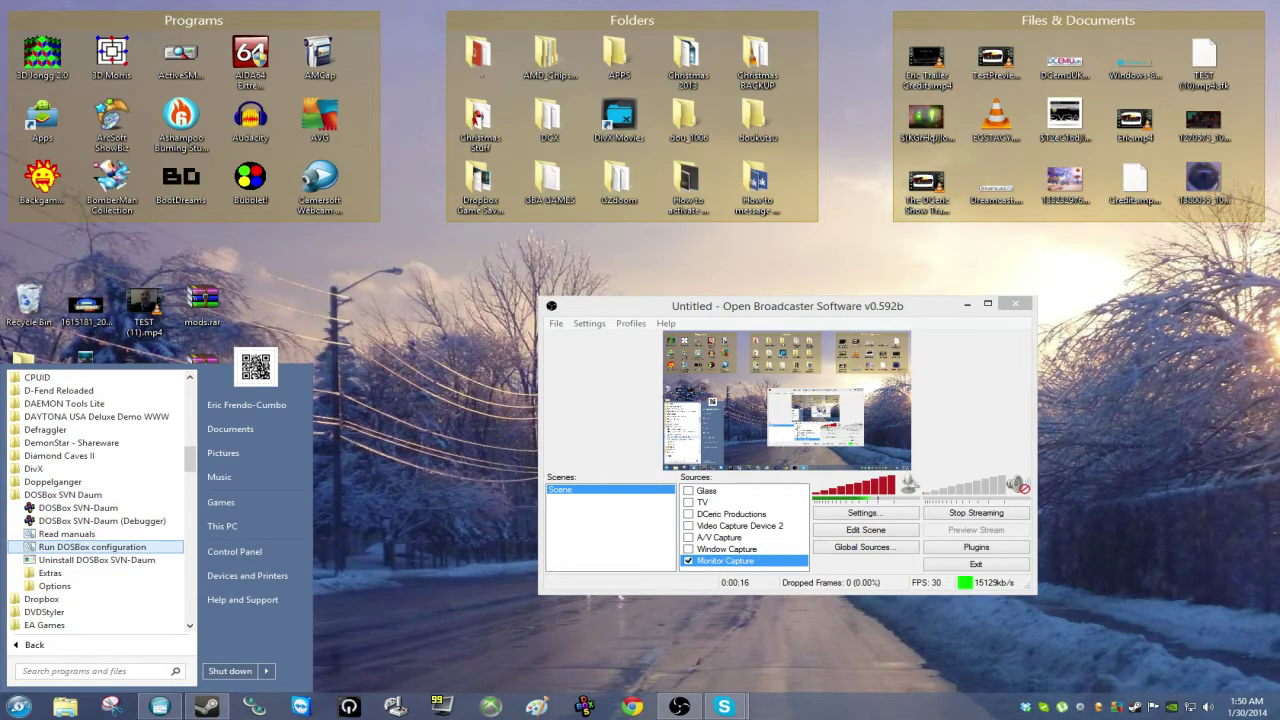
pyautogui.press('Return')
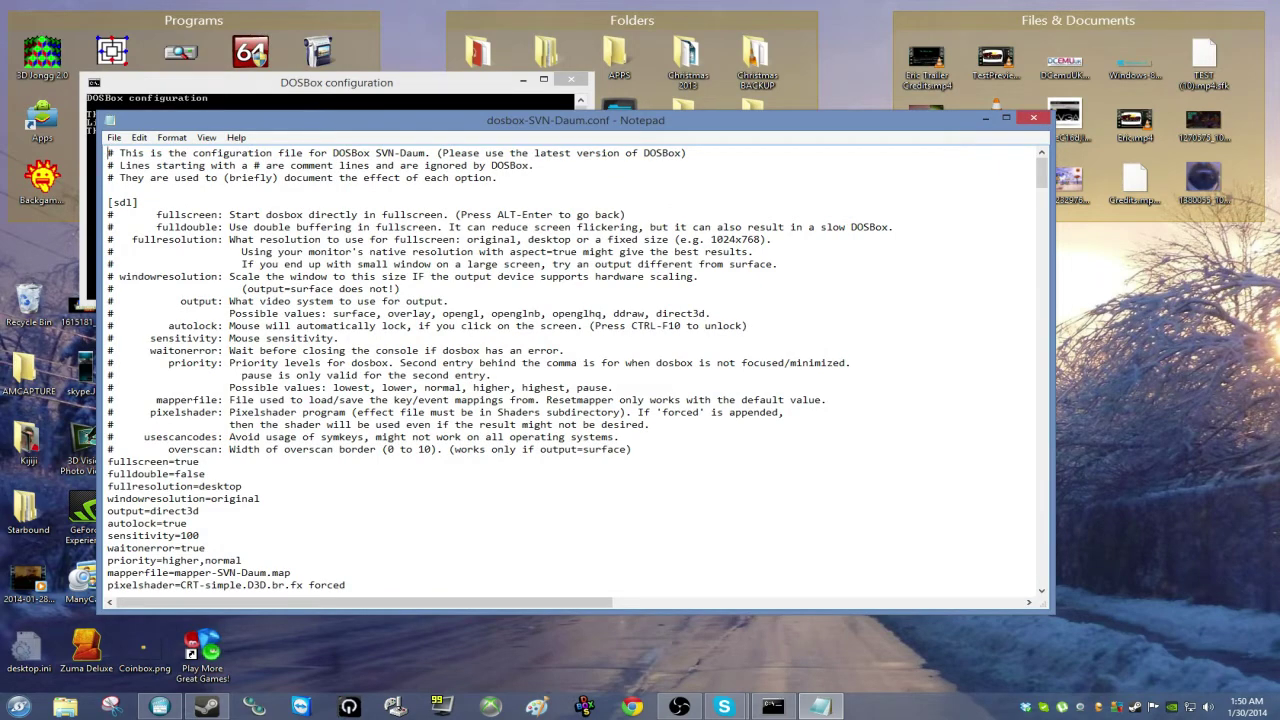
# Step: Read dosbox-SVN-Daum.conf from [sdl] through [cpu] cycles=max, [keyboard], [mixer] and [midi]
pyautogui.scroll(-3, 575, 370)
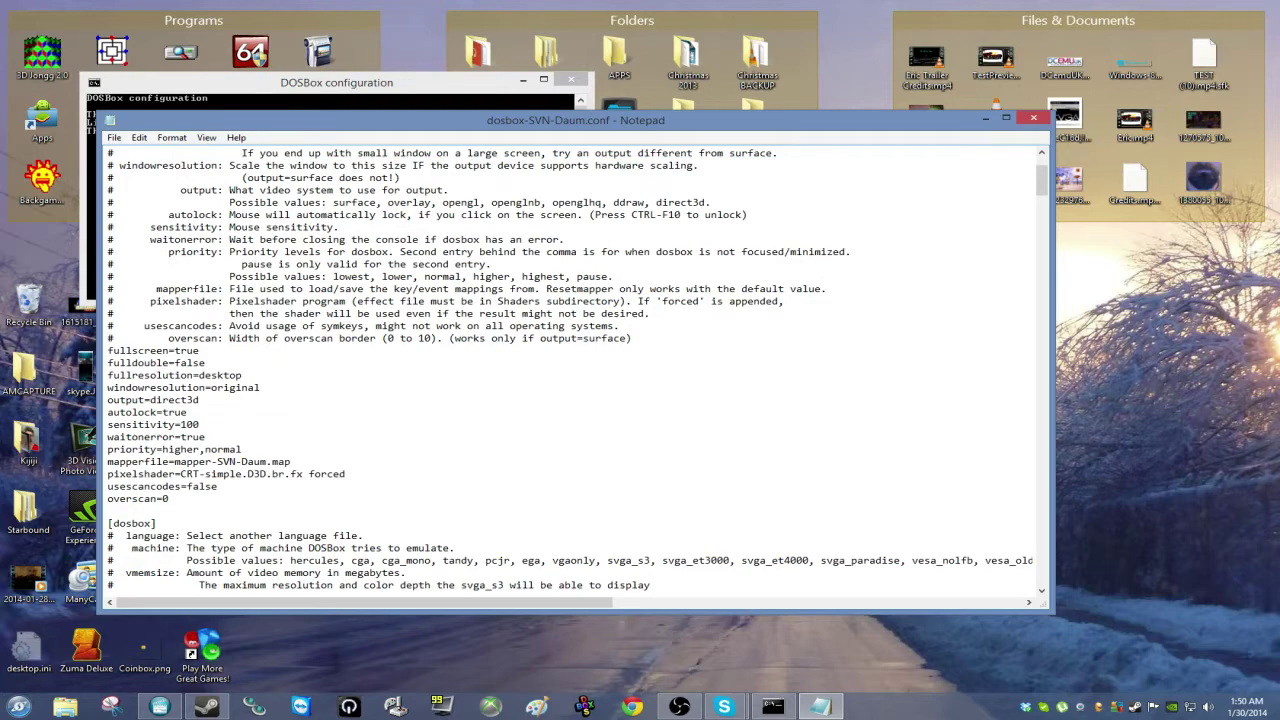
pyautogui.scroll(-13, 575, 370)
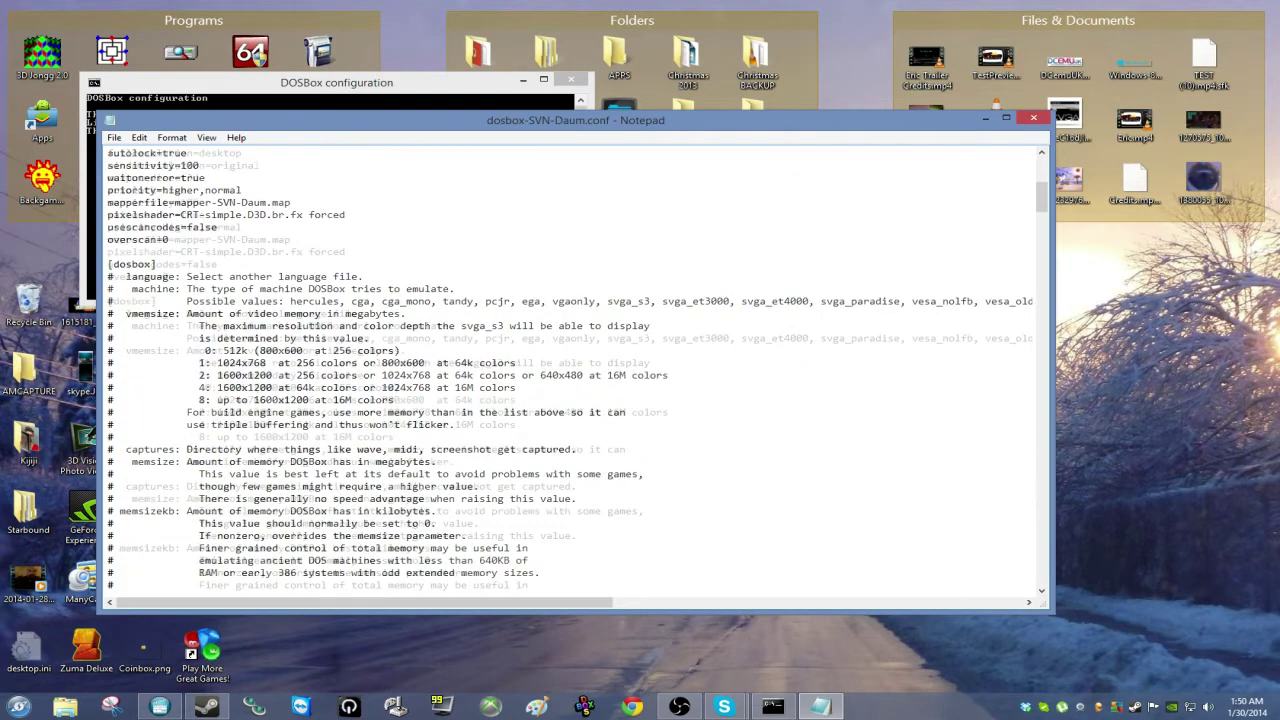
pyautogui.scroll(-8, 577, 370)
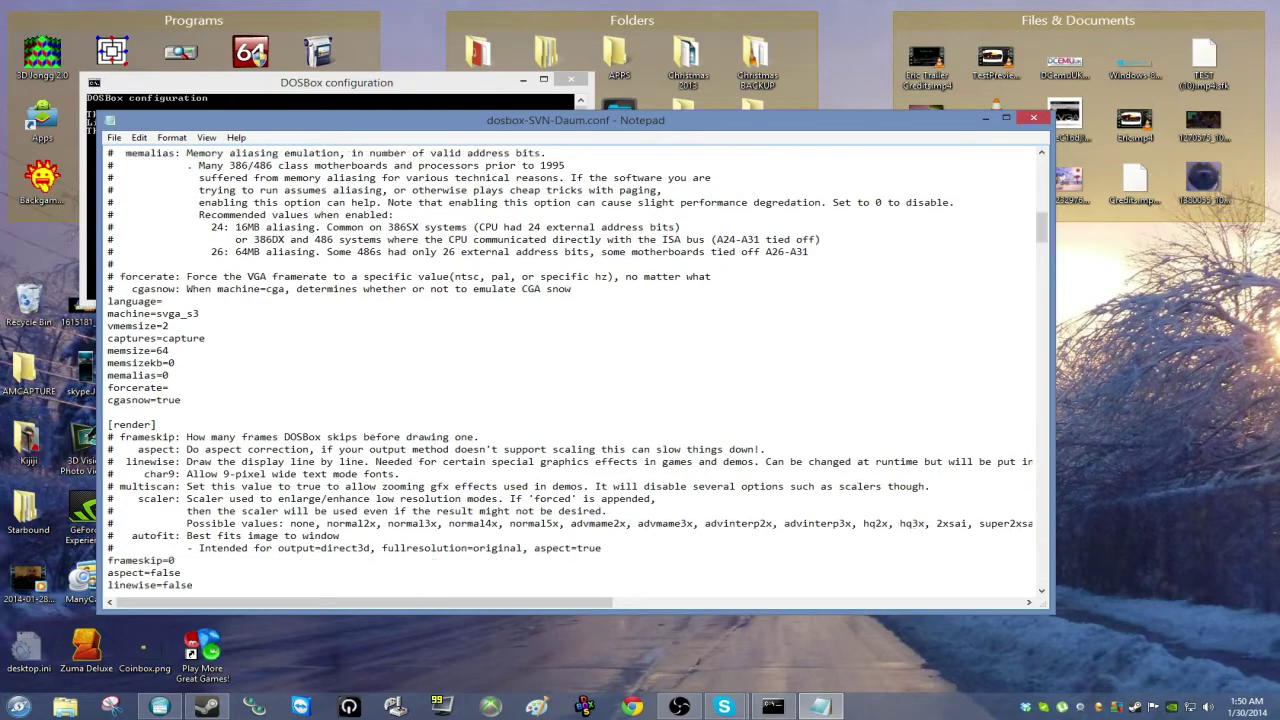
pyautogui.scroll(-4, 577, 370)
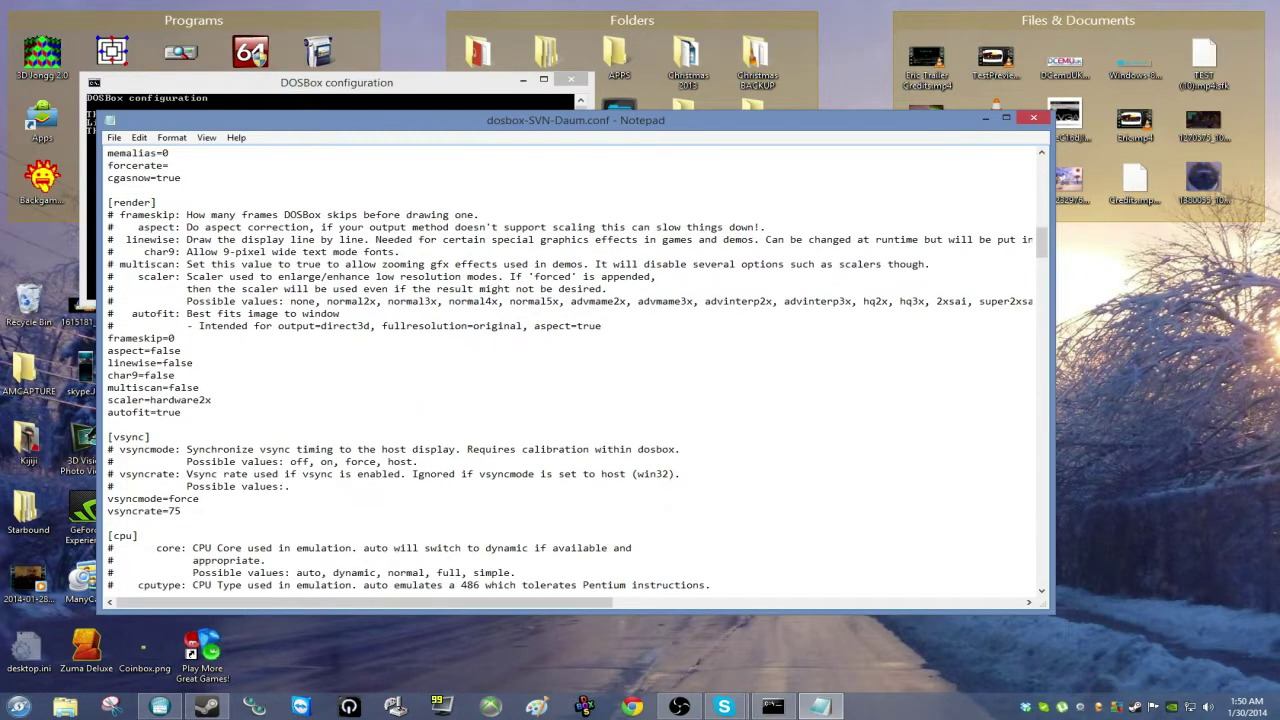
pyautogui.scroll(-11, 577, 370)
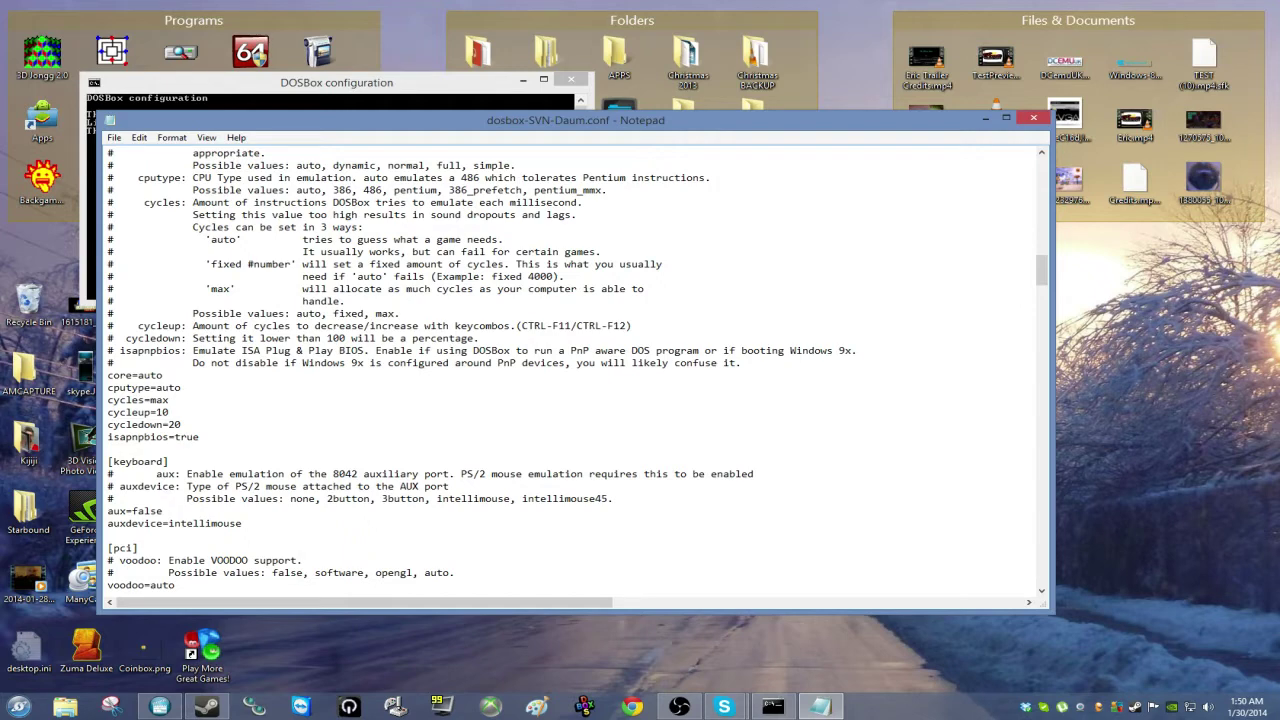
pyautogui.press('Down')
pyautogui.press('Down')
pyautogui.press('Down')
pyautogui.press('Down')
pyautogui.press('Down')
pyautogui.press('Down')
pyautogui.press('Down')
pyautogui.press('Down')
pyautogui.press('Down')
pyautogui.press('Down')
pyautogui.press('Down')
pyautogui.press('Down')
pyautogui.press('Down')
pyautogui.press('Down')
pyautogui.press('Down')
pyautogui.press('Down')
pyautogui.press('Down')
pyautogui.press('Down')
pyautogui.press('Down')
pyautogui.press('Down')
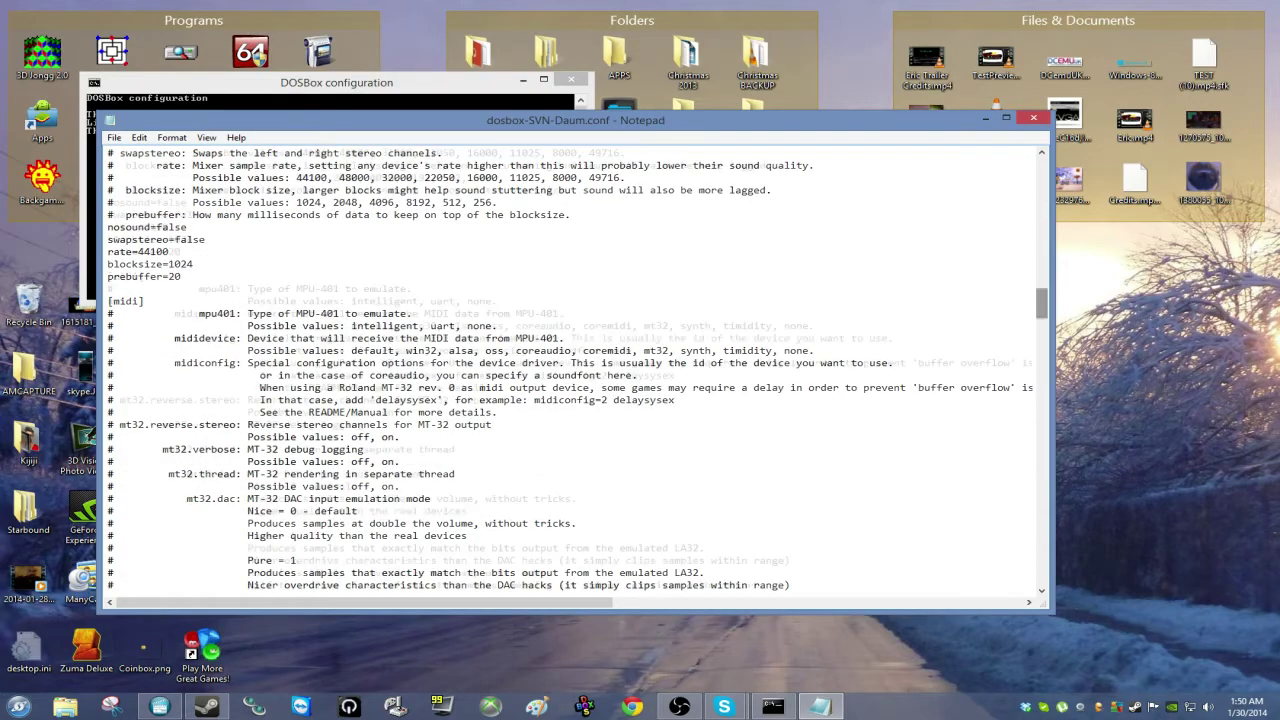
# Step: Page down in the config file to the printer and parallel port settings
pyautogui.press('pagedown')
pyautogui.press('pagedown')
pyautogui.press('pagedown')
pyautogui.press('pagedown')
pyautogui.press('pagedown')
pyautogui.press('pagedown')
pyautogui.press('pagedown')
pyautogui.press('pagedown')
pyautogui.press('pagedown')
pyautogui.press('pagedown')
pyautogui.press('pagedown')
pyautogui.press('pagedown')
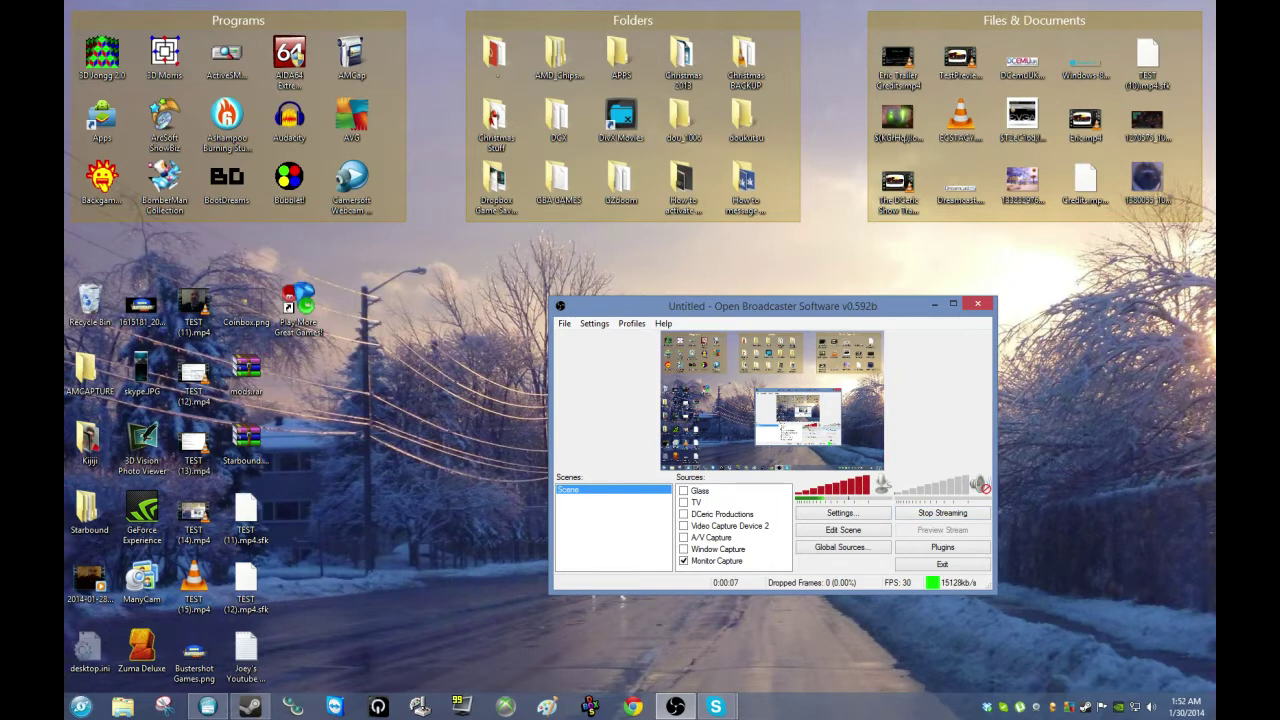
# Step: Launch DOSBox SVN-Daum from the DOSBox SVN Daum folder under All Programs
pyautogui.click(81, 706)
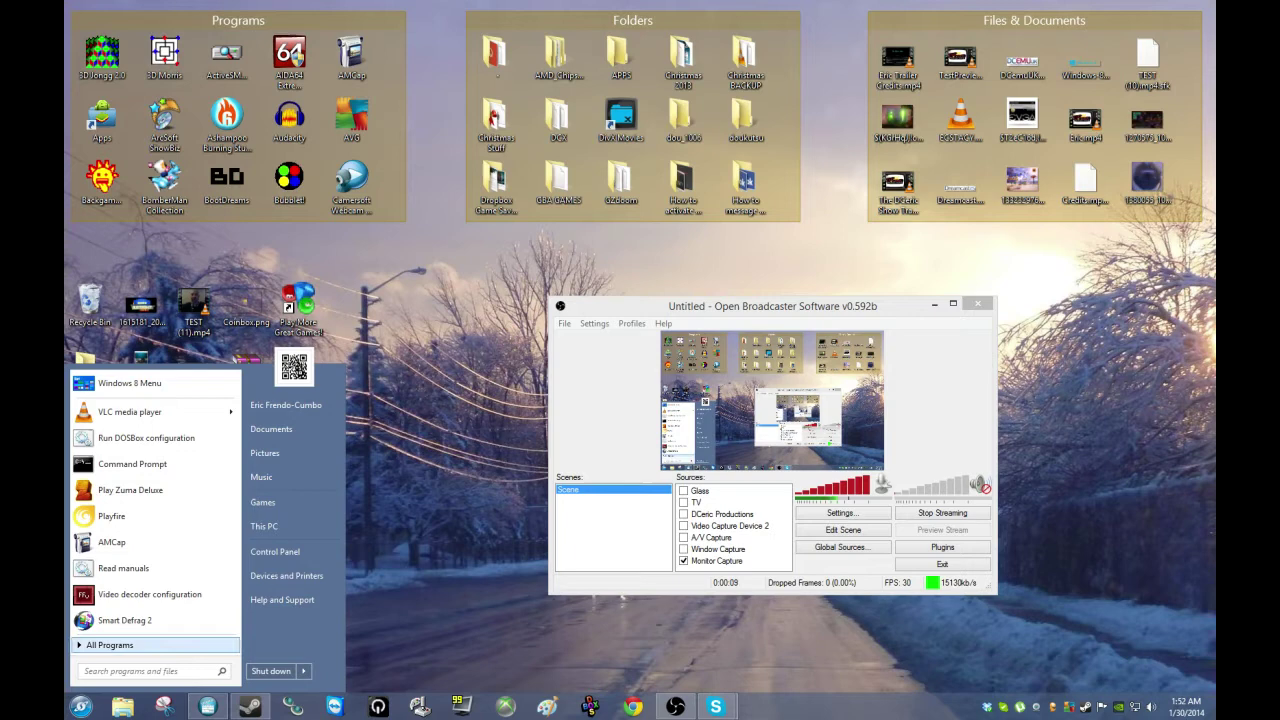
pyautogui.click(110, 645)
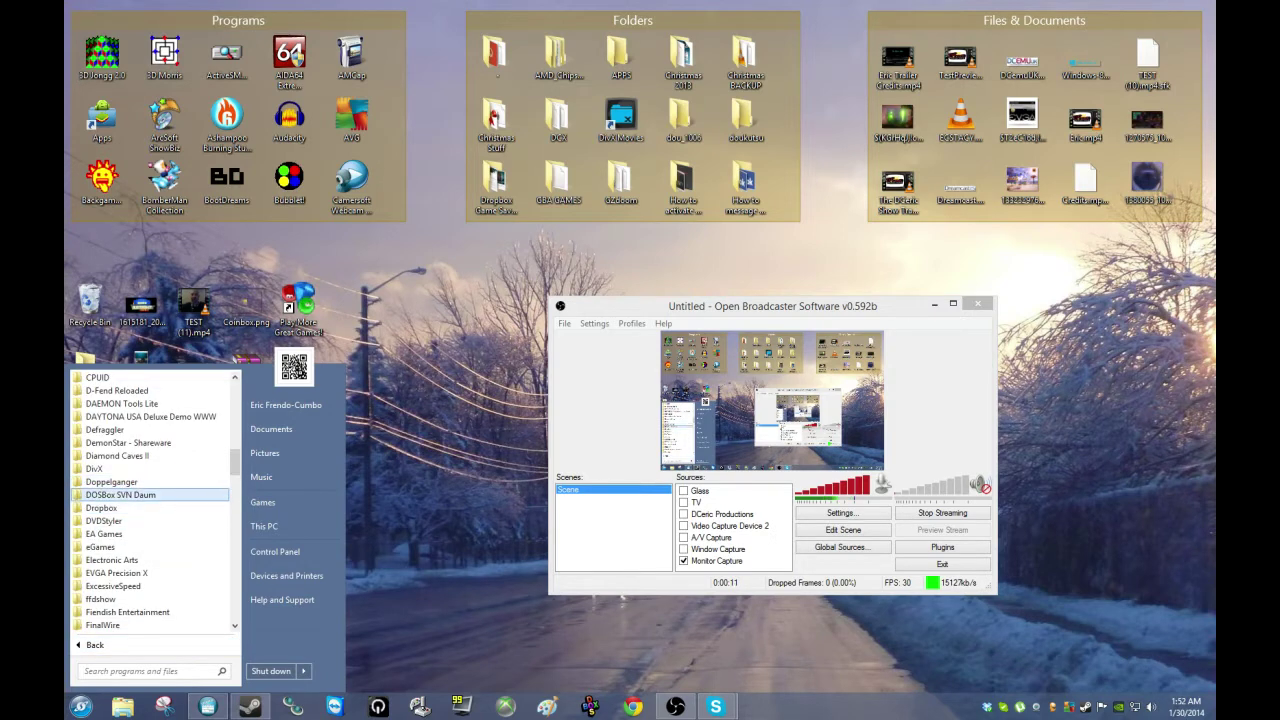
pyautogui.click(120, 494)
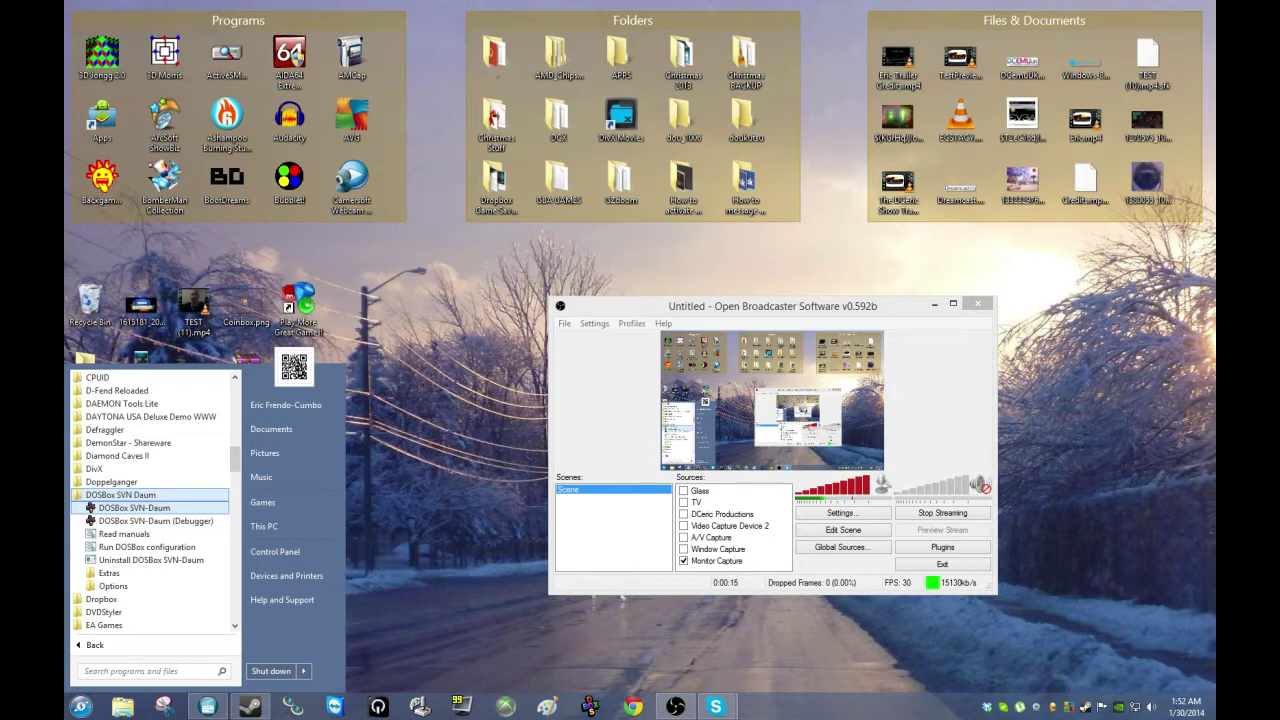
pyautogui.press('Return')
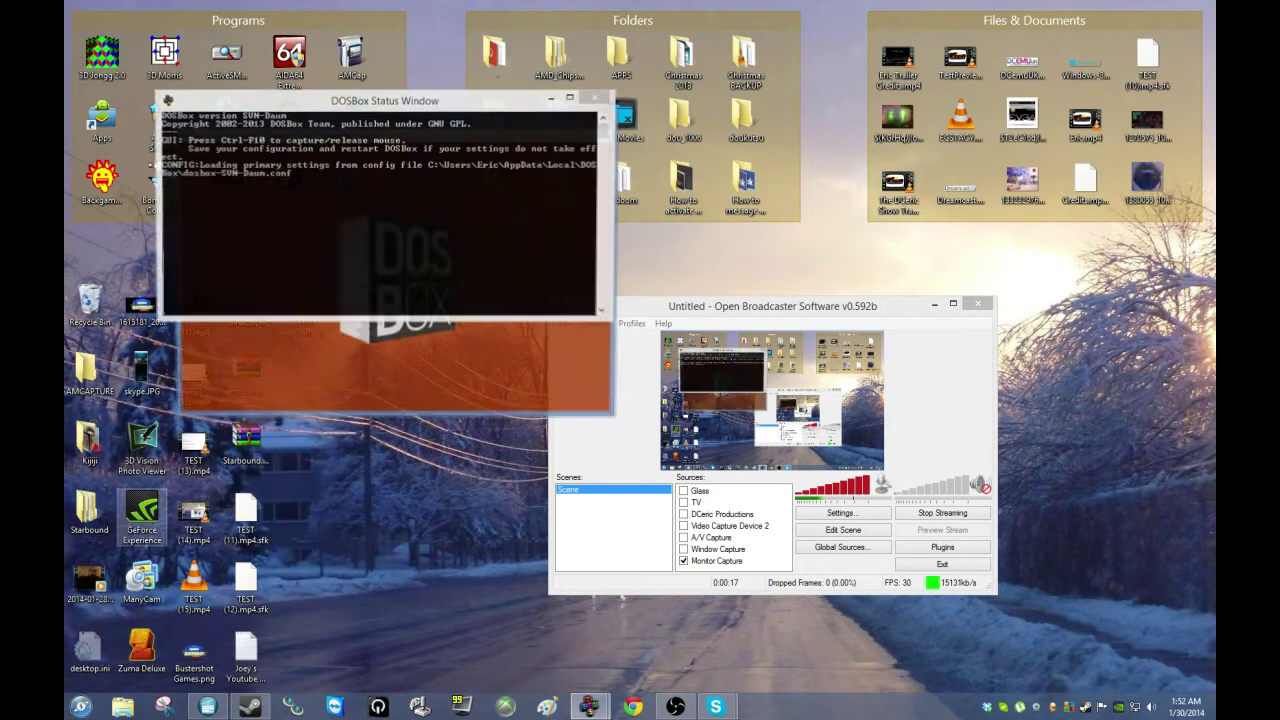